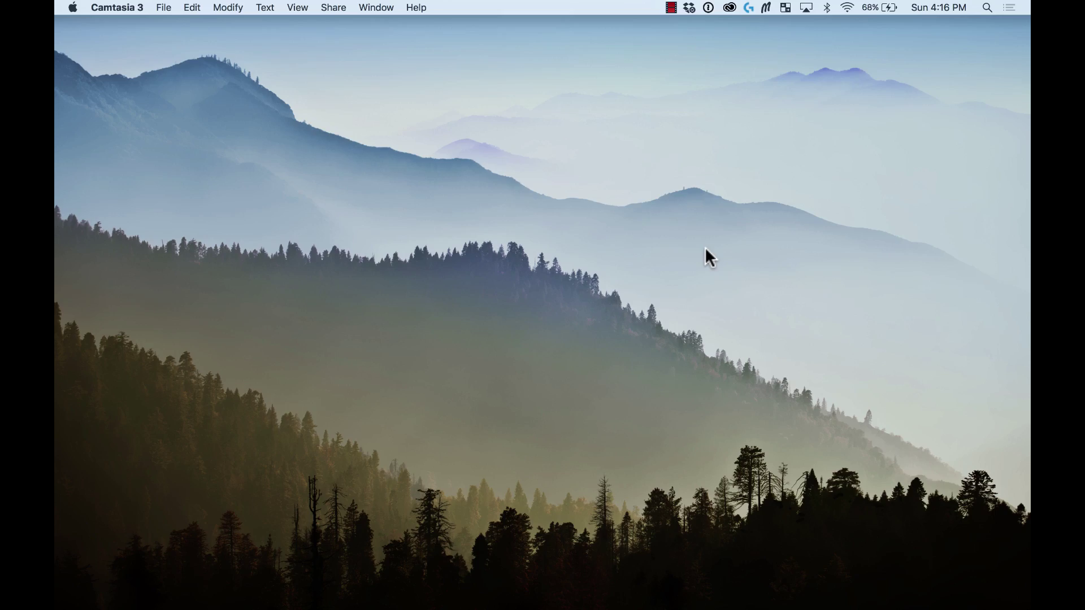
Cancel the Framer installer download and close the browser window
mouse_move(646, 608)
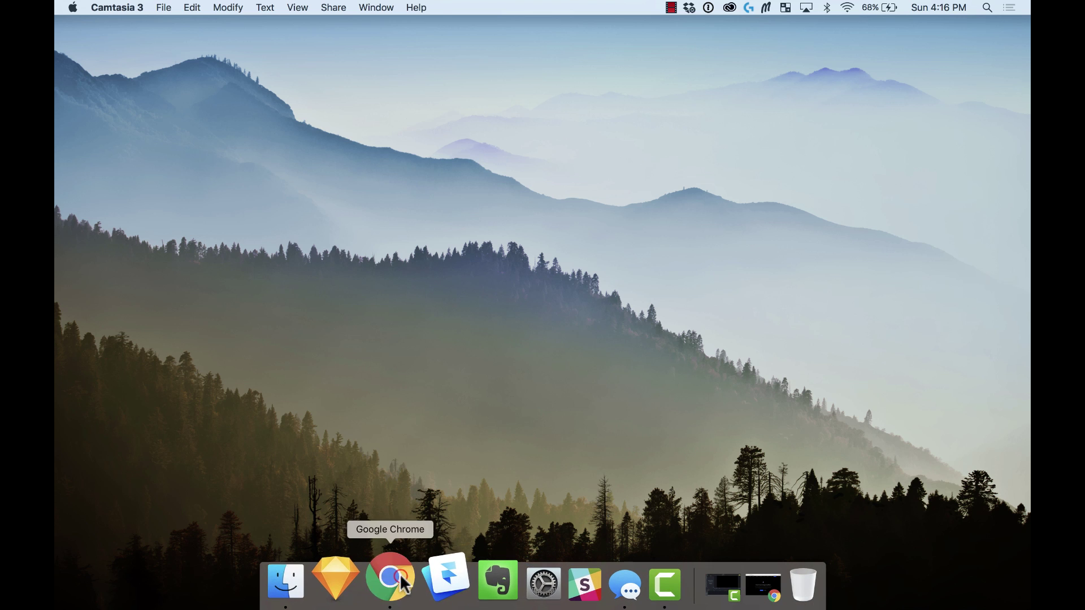
click(377, 577)
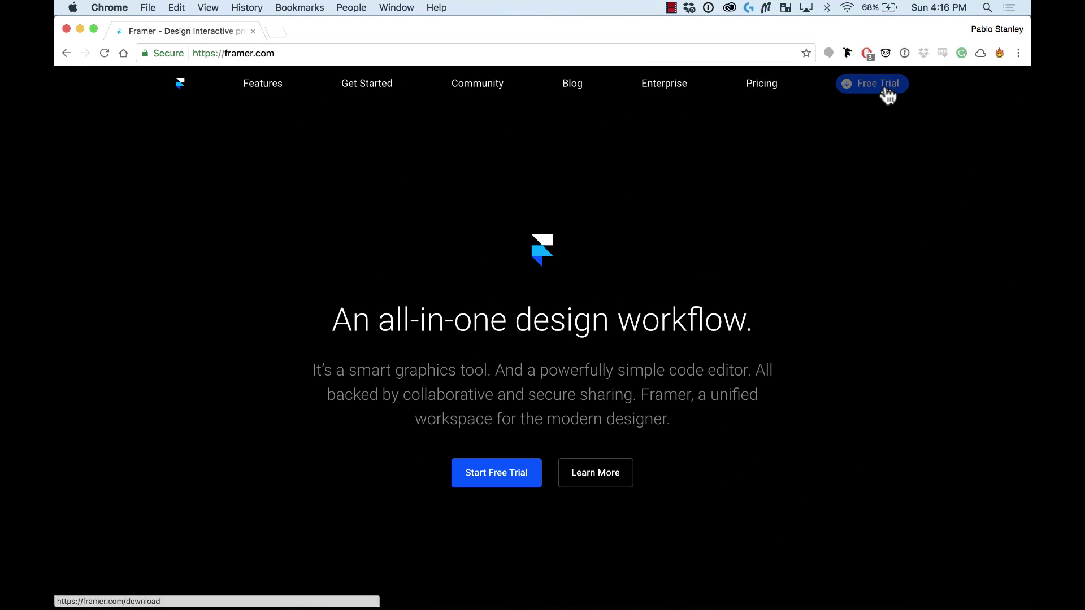
click(861, 87)
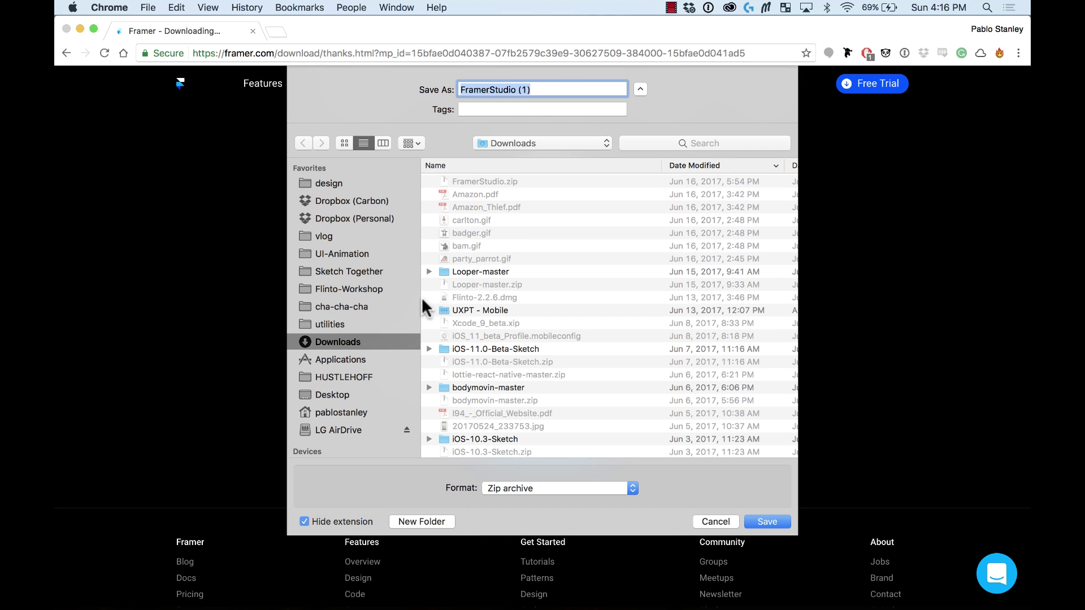
click(725, 522)
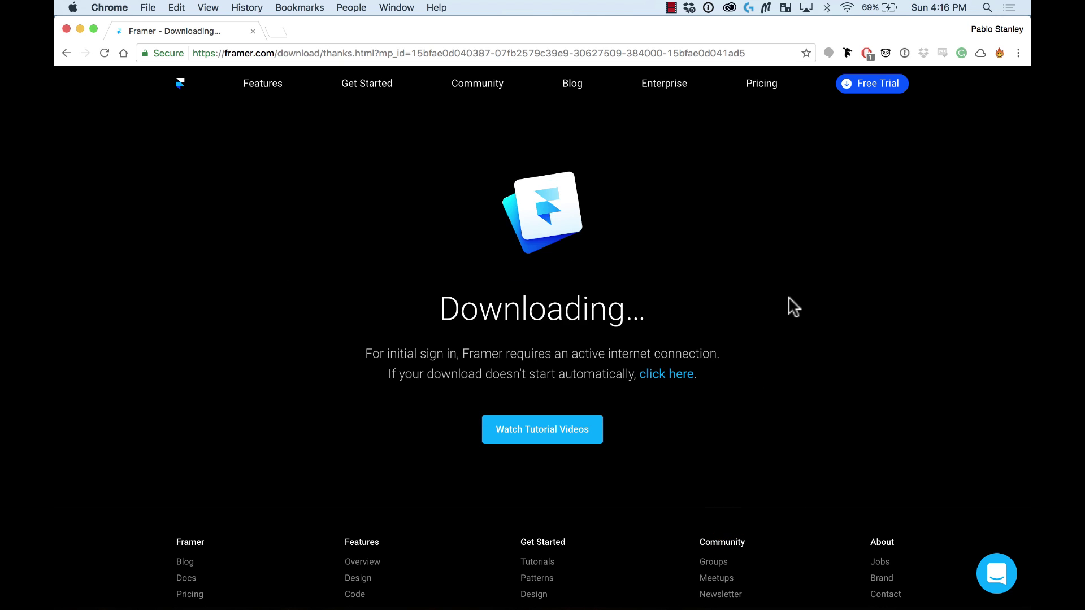
key(super+w)
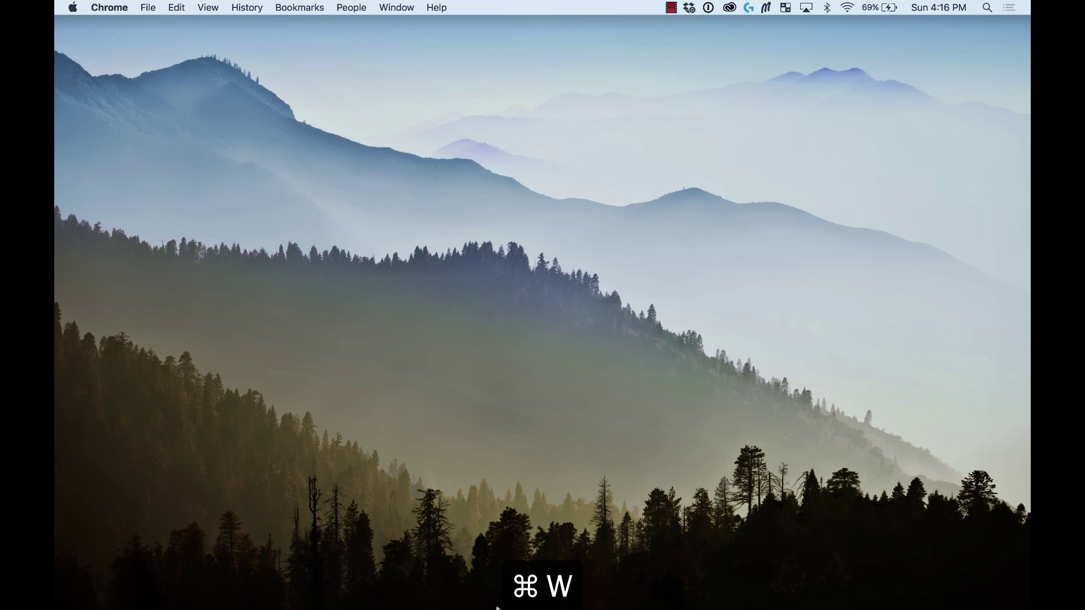
Launch Framer and create a new blank prototype document
click(461, 587)
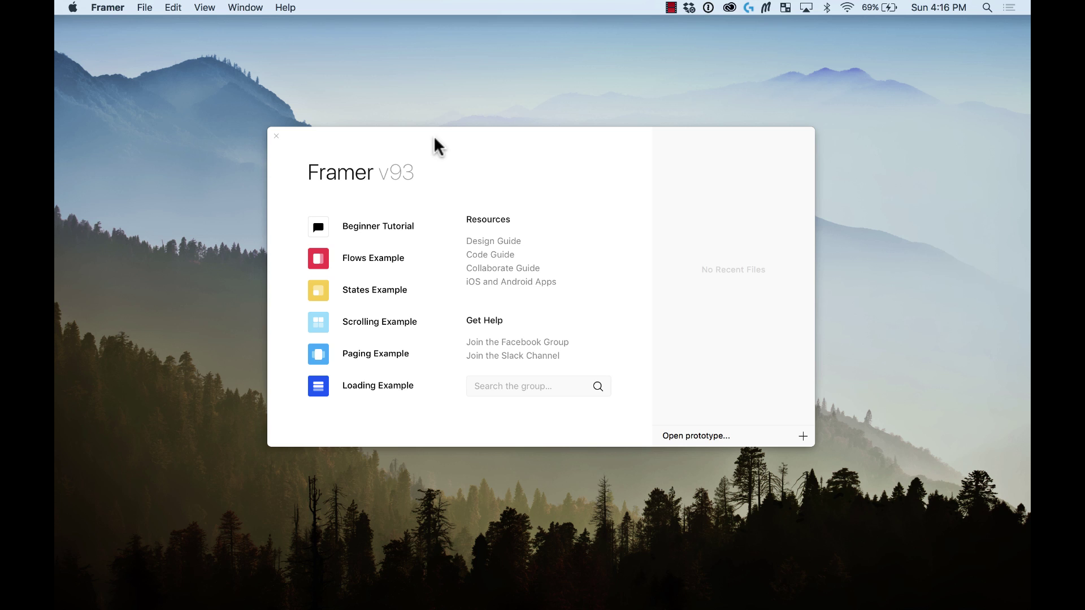
click(145, 7)
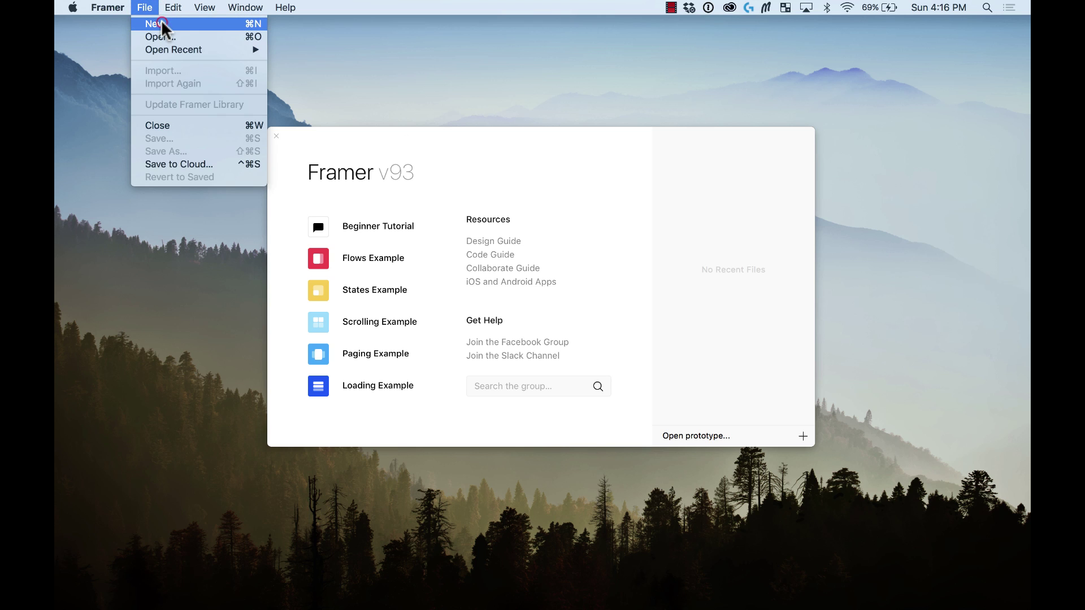
click(161, 24)
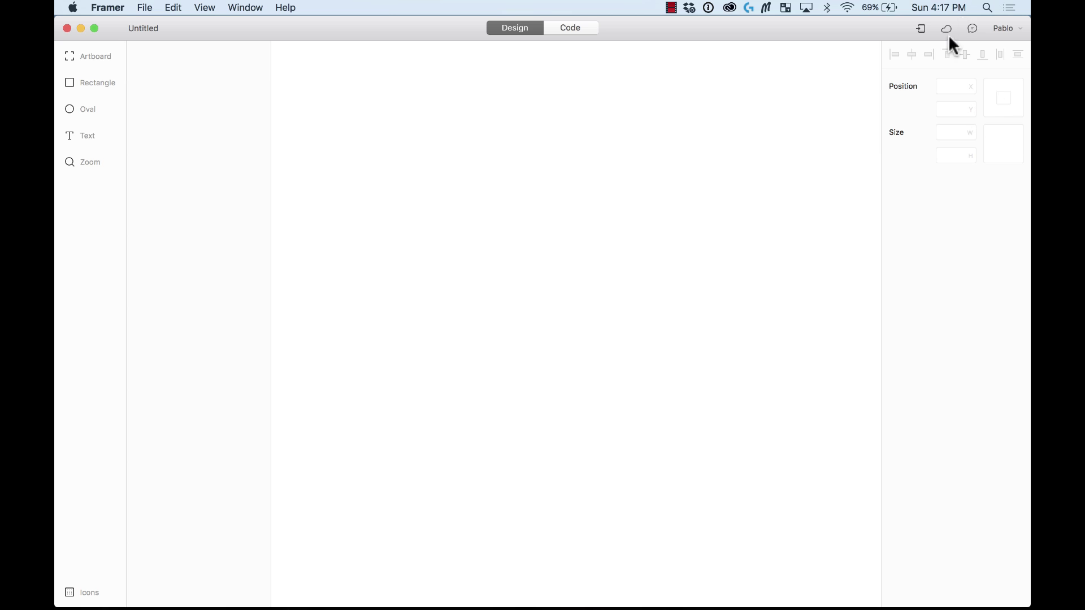
click(582, 26)
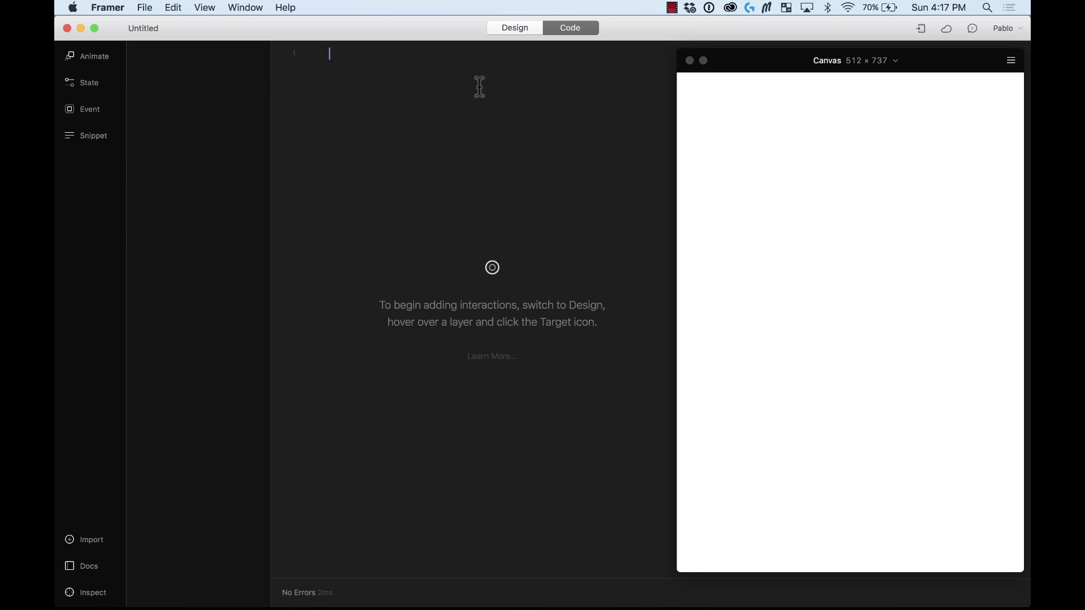
click(520, 30)
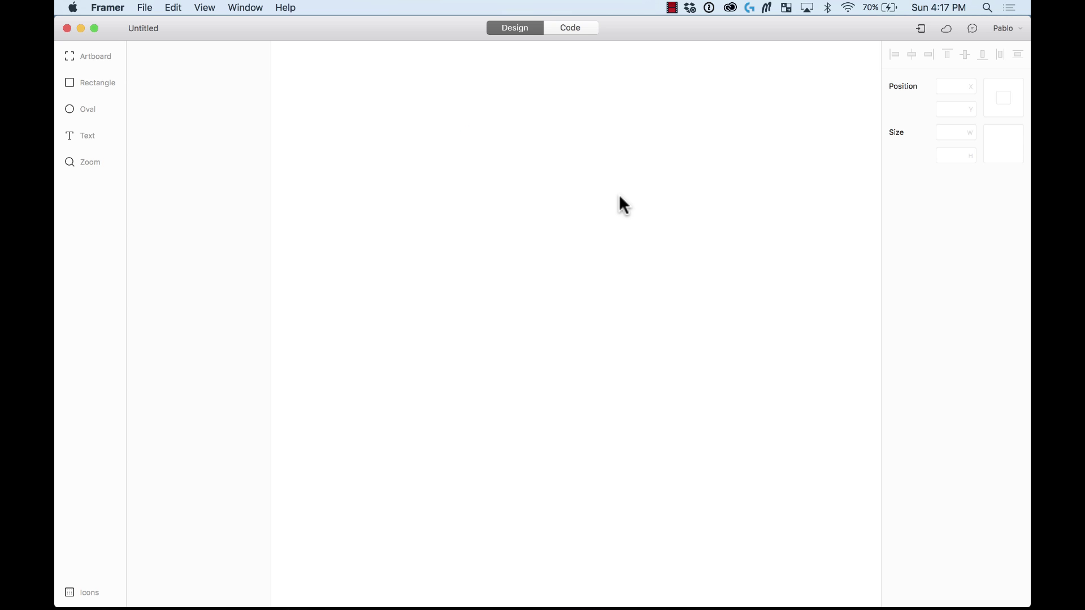
Add a 375×667 Apple iPhone 7 artboard from the device presets
key(a)
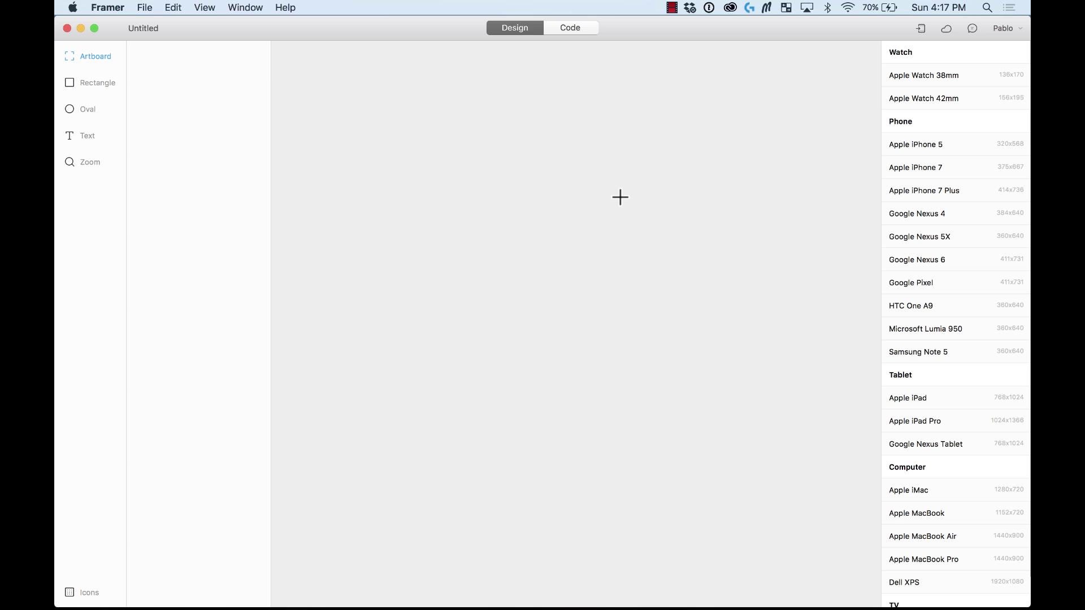
click(947, 167)
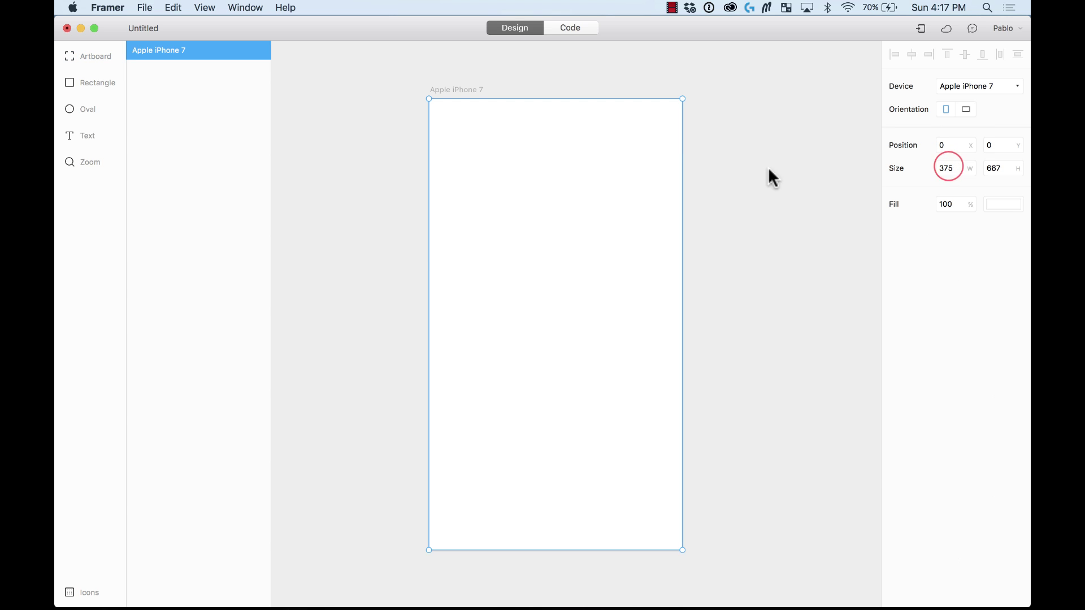
click(401, 119)
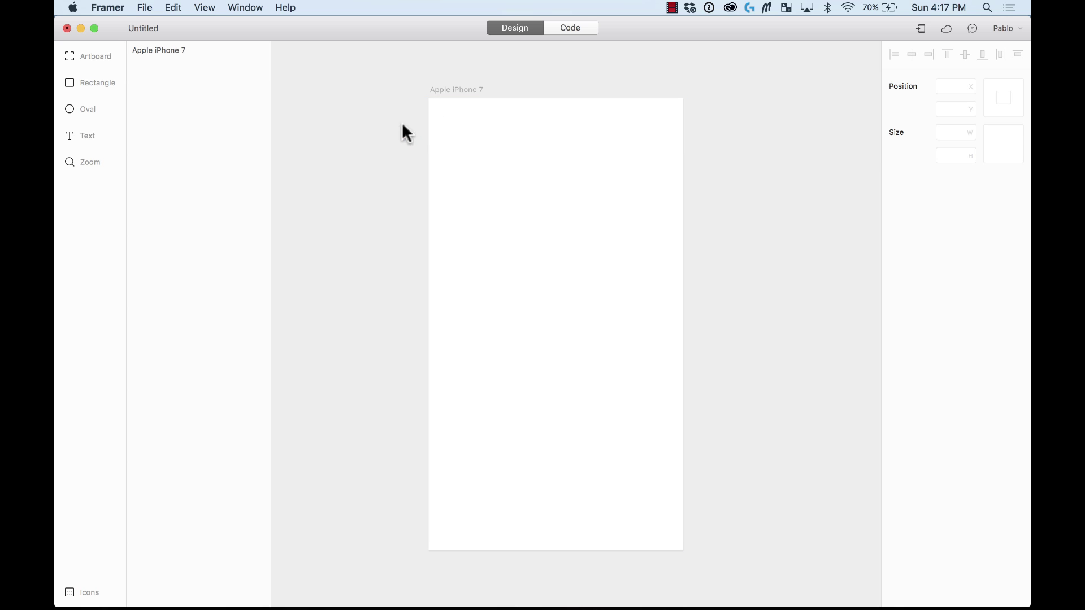
click(465, 89)
click(362, 137)
Draw a rectangle at the artboard's top-left and stretch it to 375×334
click(95, 81)
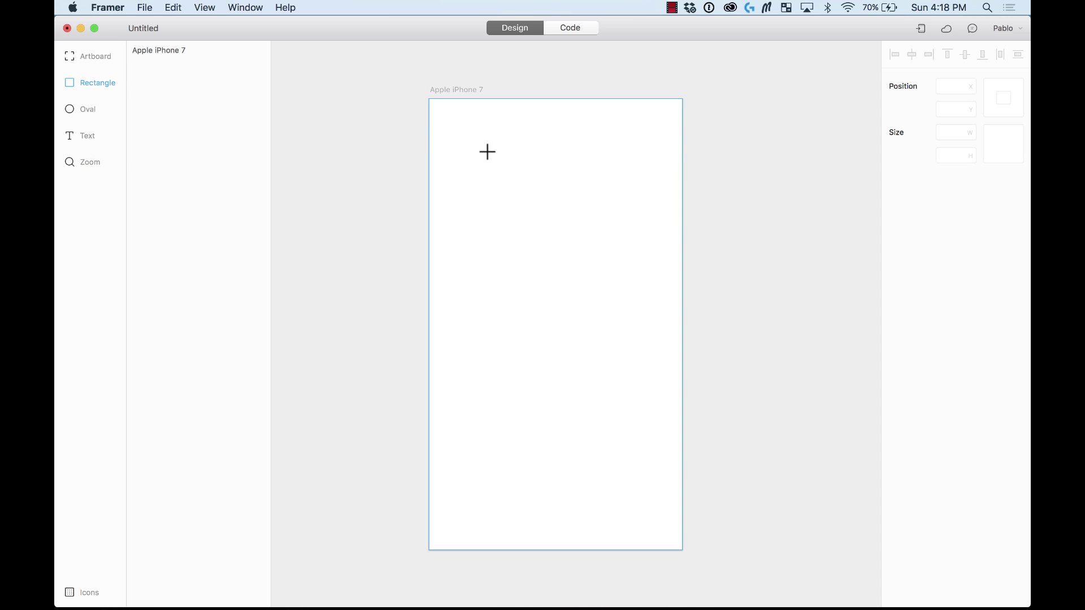
drag(487, 153, 428, 106)
click(463, 121)
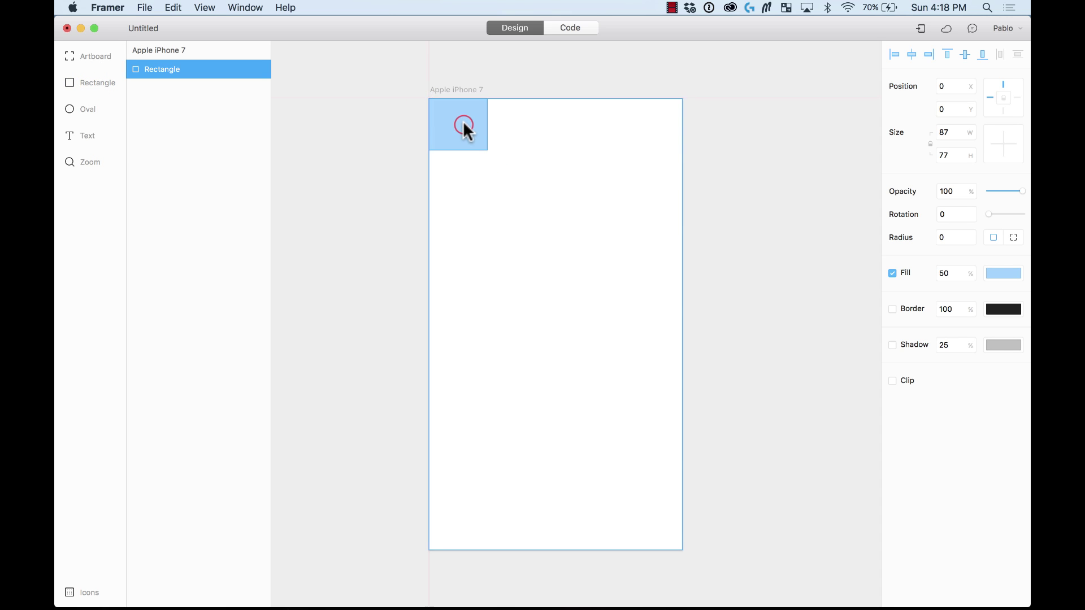
drag(487, 151, 681, 158)
drag(581, 161, 593, 326)
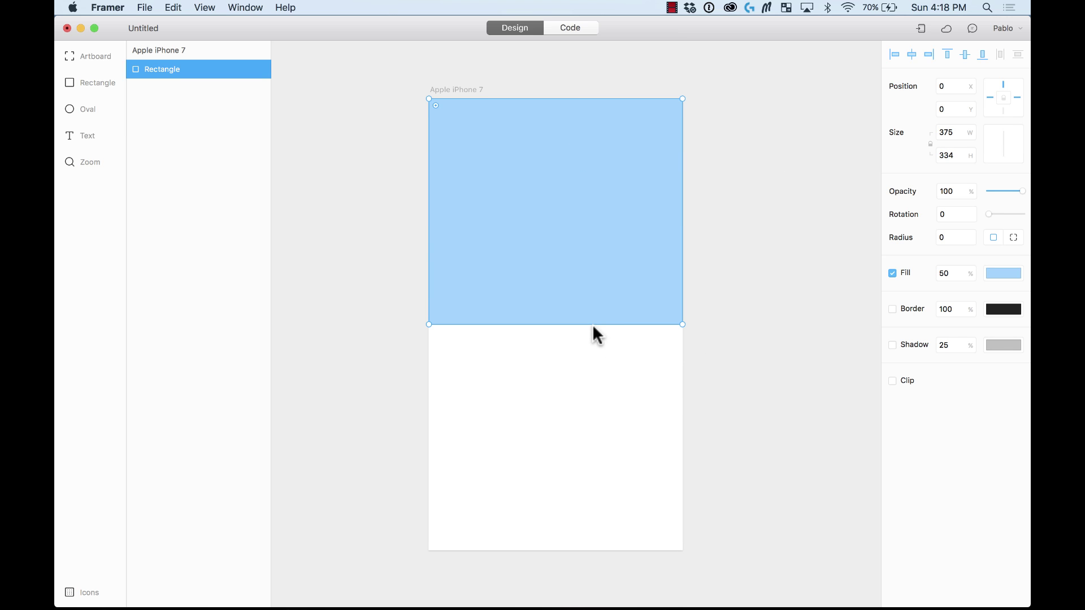
click(728, 281)
click(554, 401)
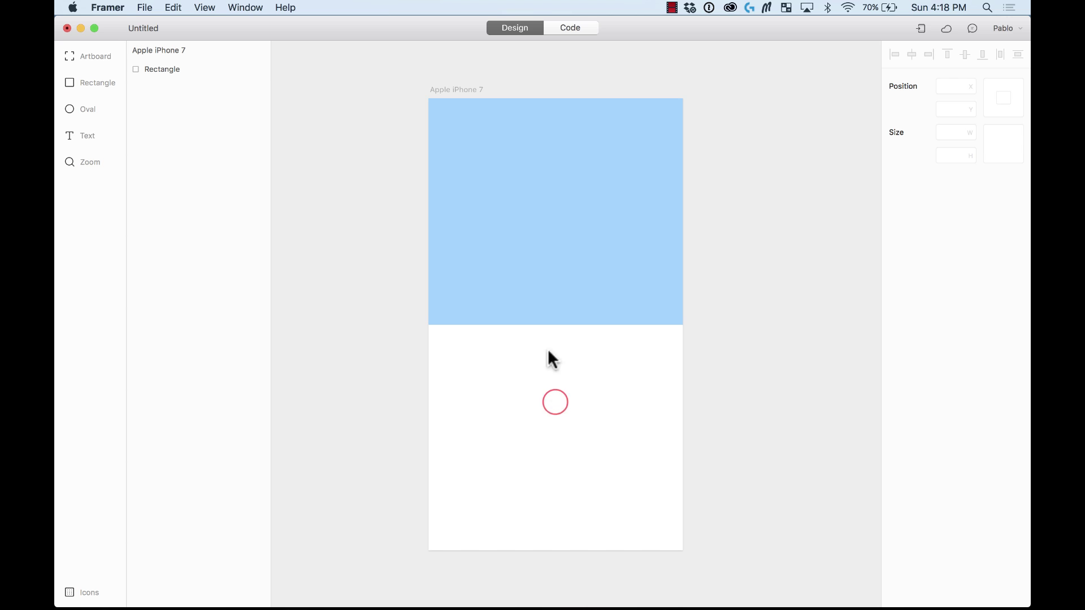
Add a text layer reading 'Learning Framer!' below the blue rectangle
click(90, 136)
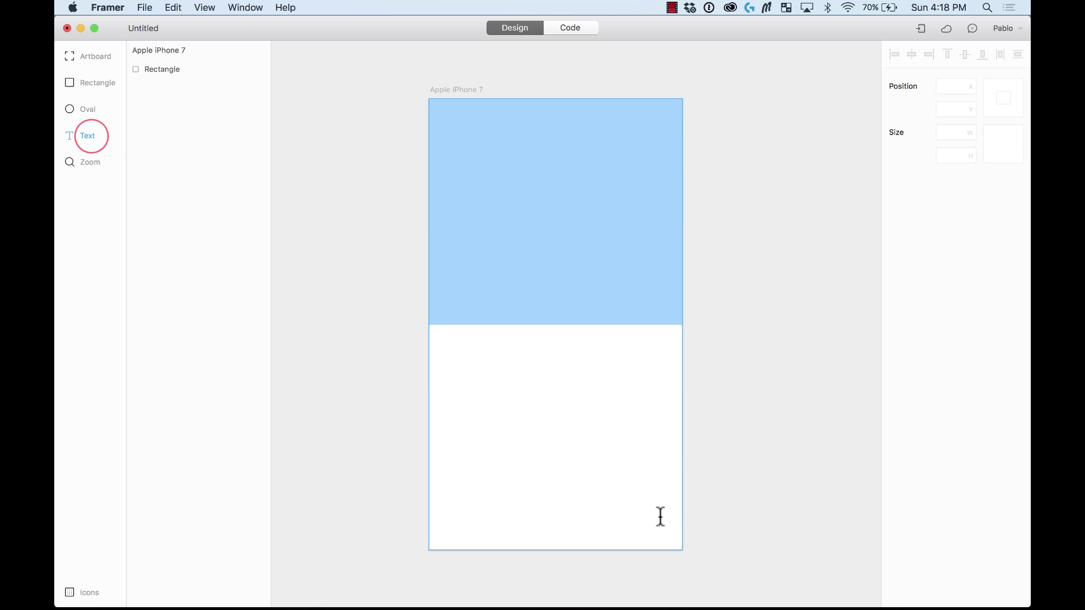
click(519, 433)
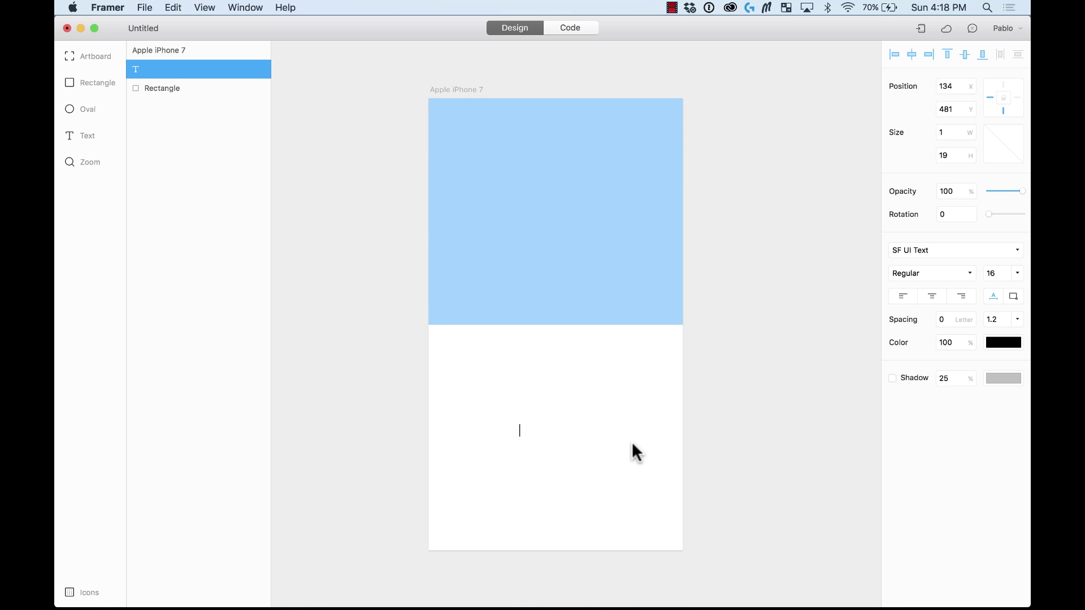
text(LEarnin)
text(ning )
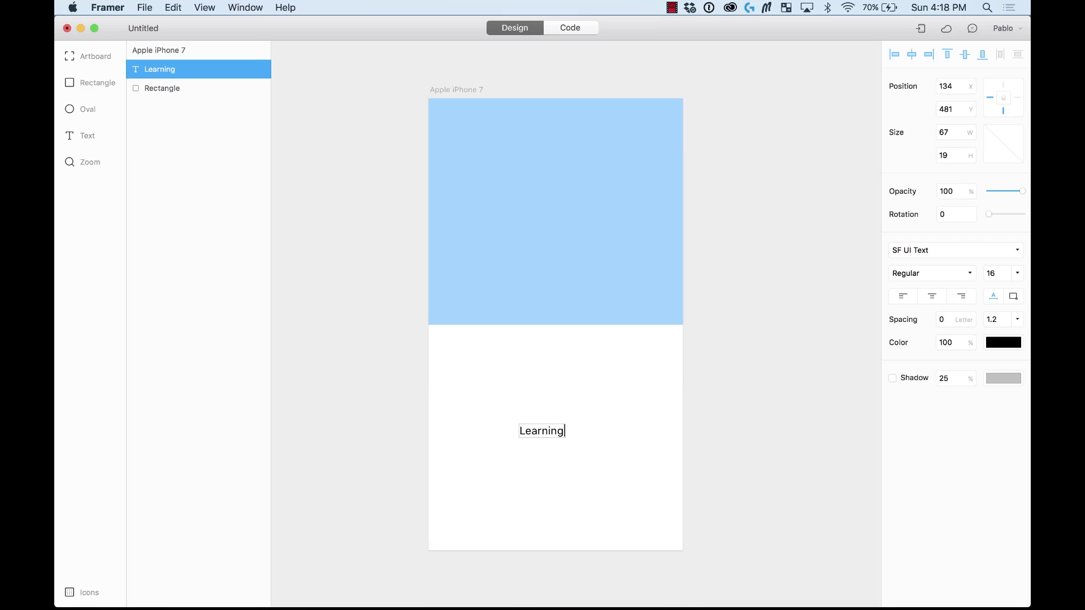
text(Framer!)
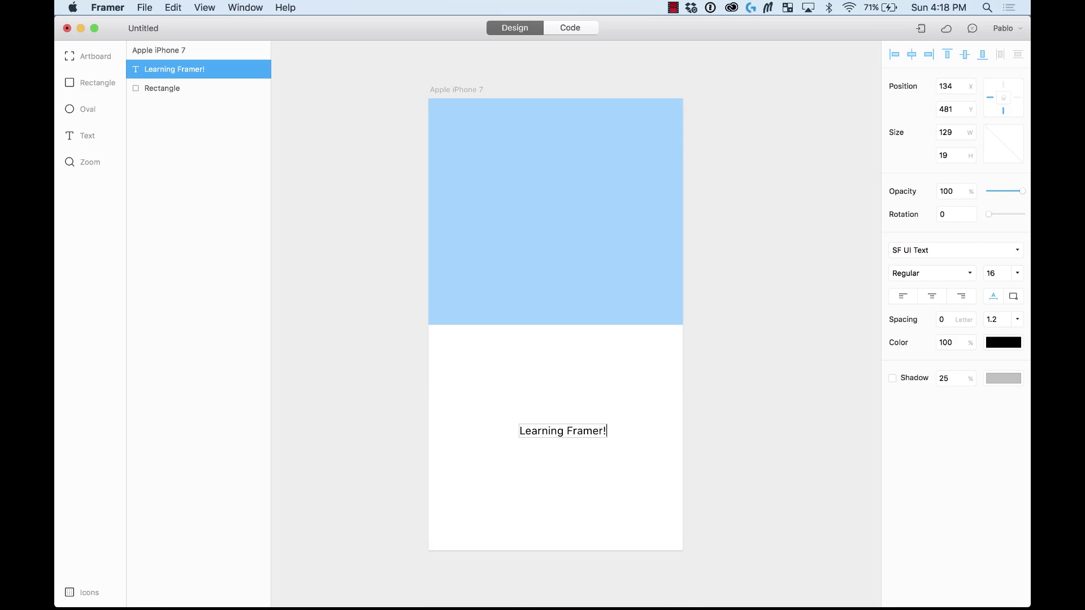
click(764, 375)
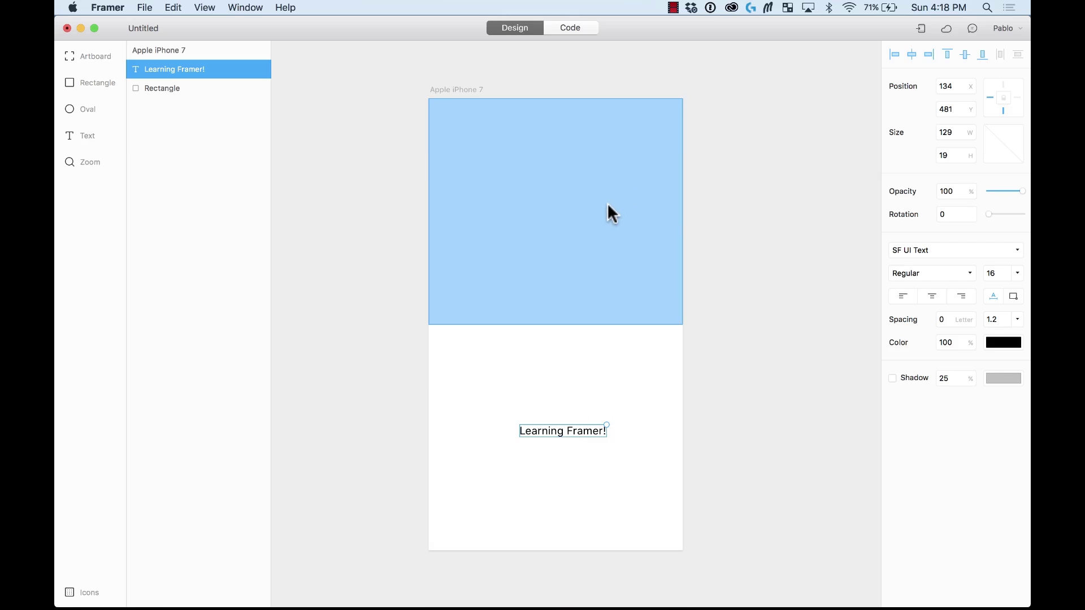
Toggle the blue rectangle's border and drop shadow on and off, leaving neither
click(607, 207)
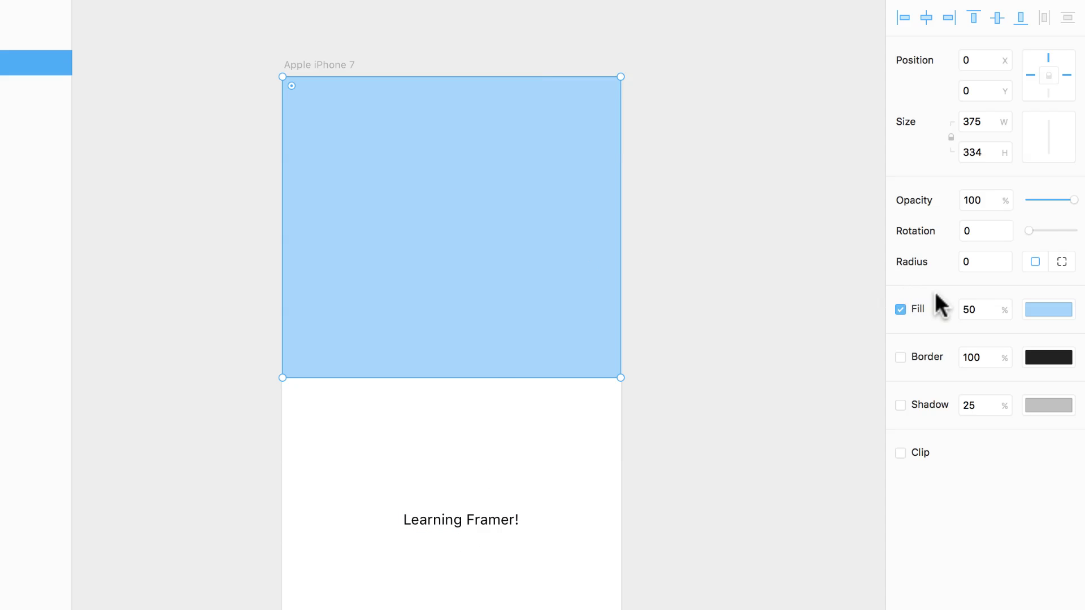
click(901, 356)
click(902, 356)
click(902, 403)
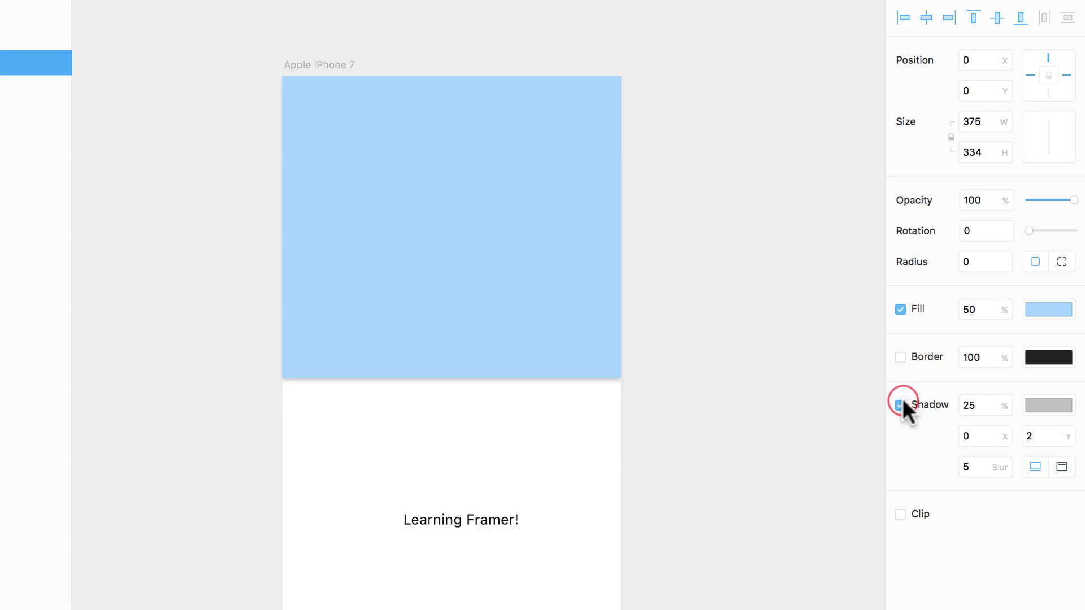
click(902, 403)
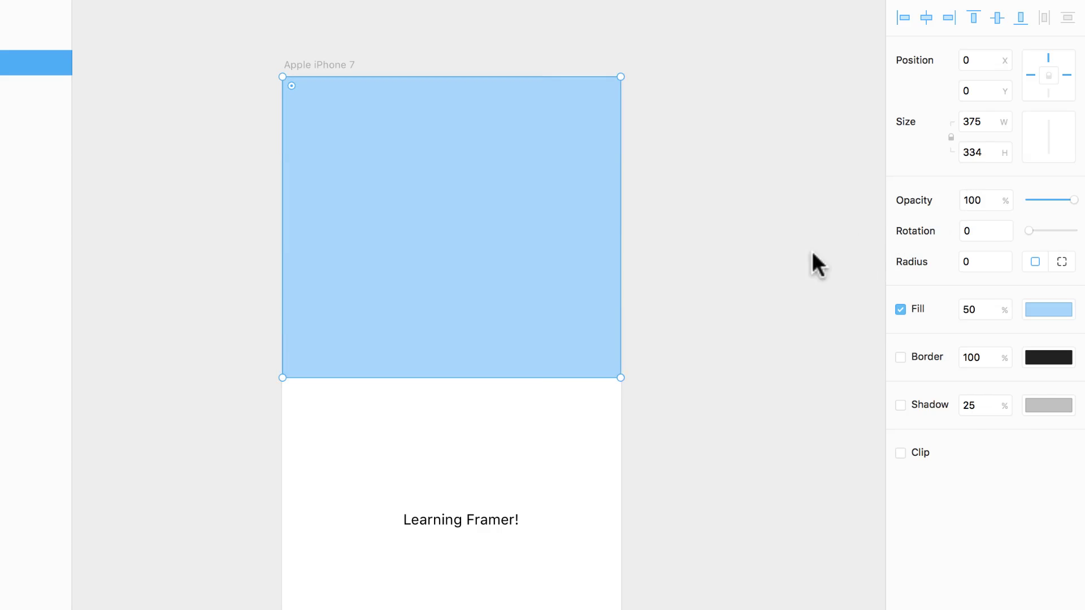
Centre-align the 'Learning Framer!' text
click(773, 259)
click(459, 520)
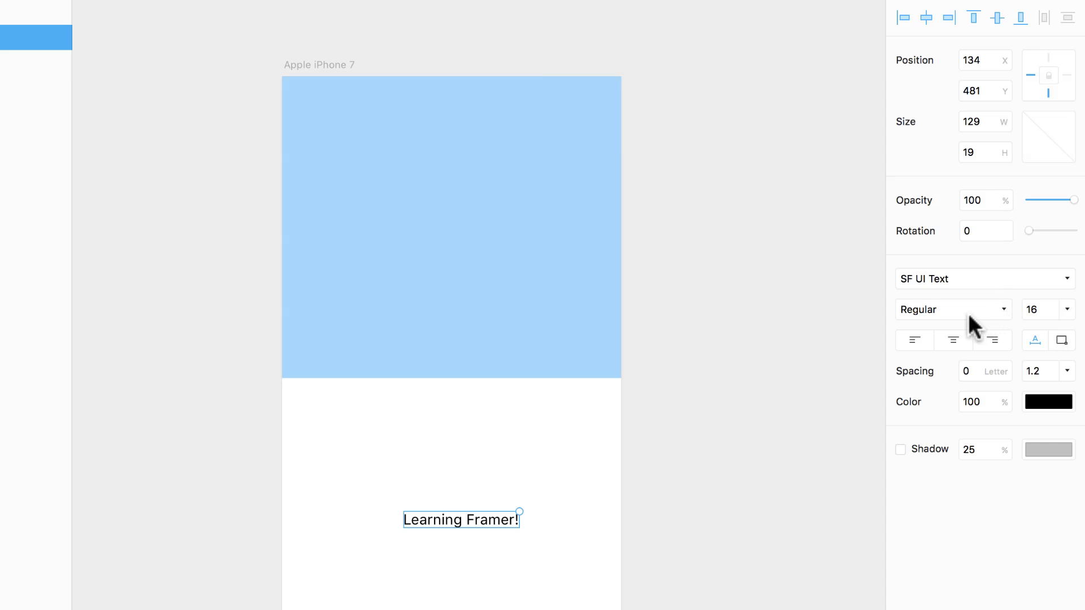
click(955, 338)
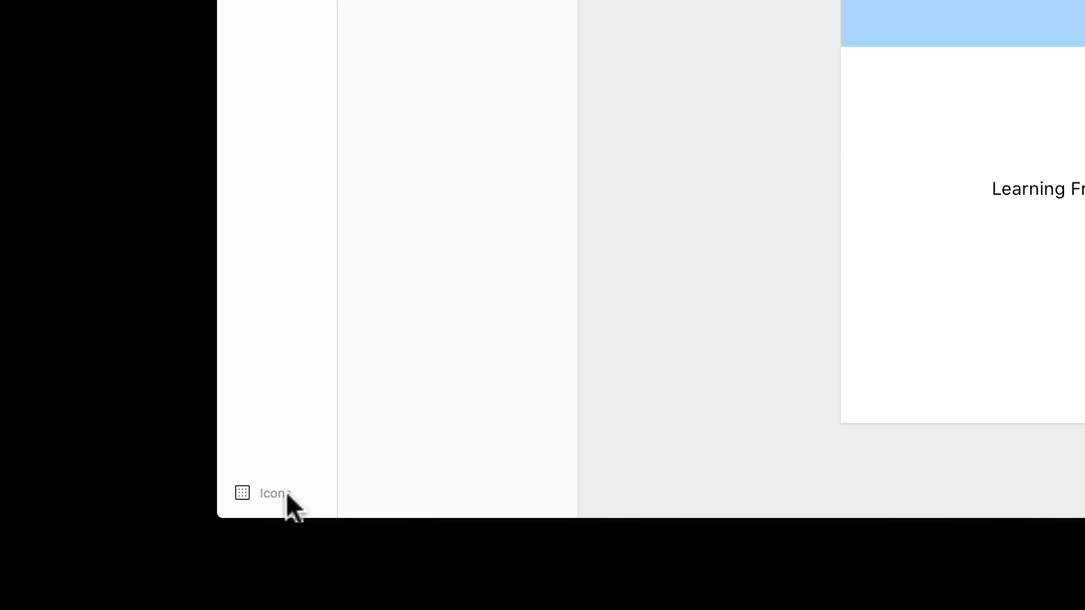
Drag the add_a_photo icon from the icon library onto the blue rectangle
click(275, 493)
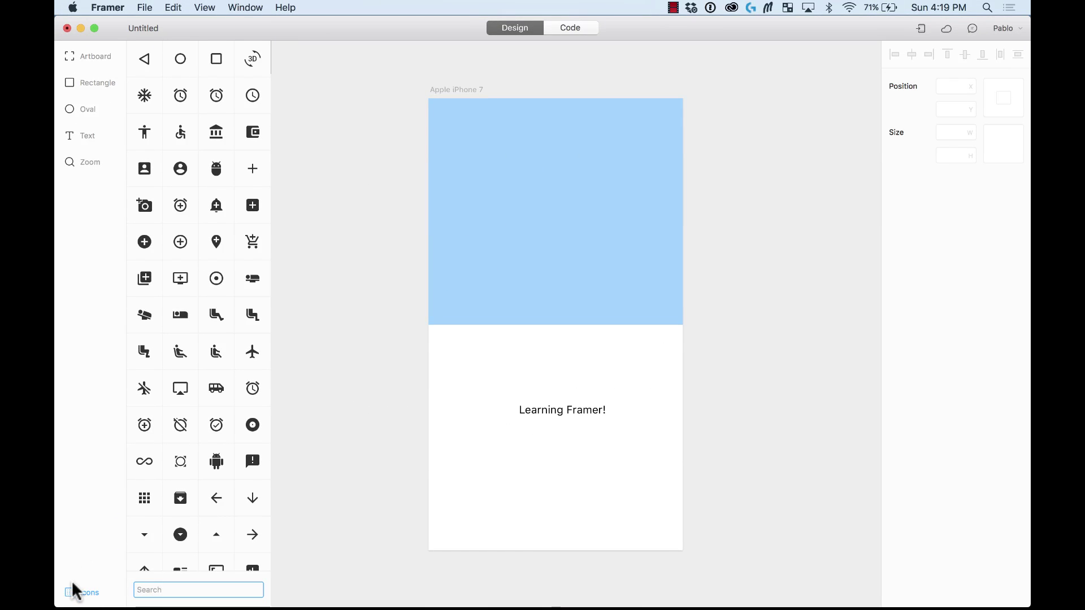
scroll(220, 235, down, 10)
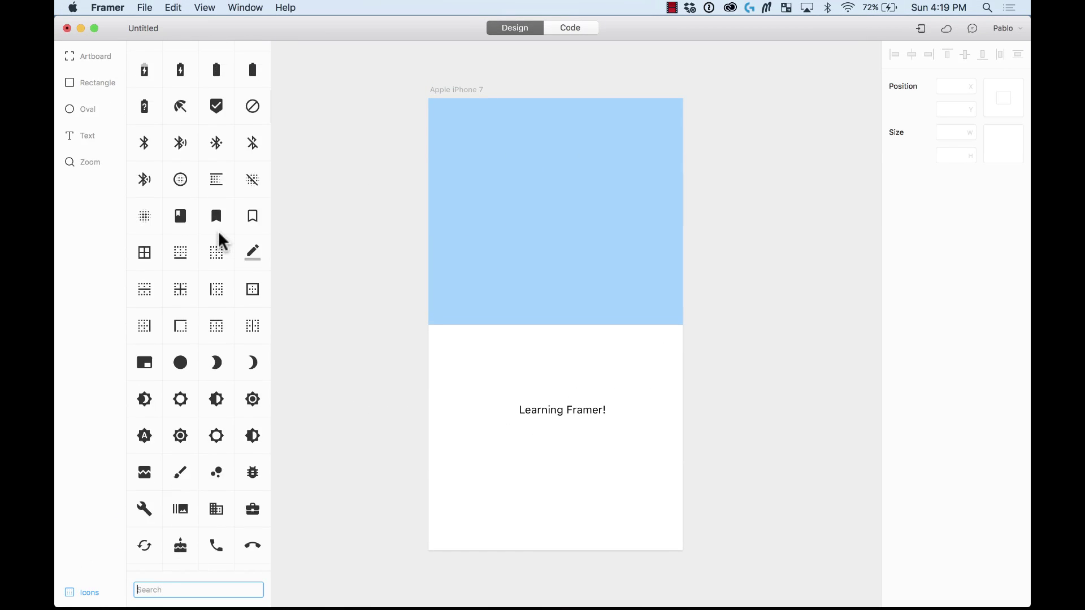
scroll(220, 237, up, 10)
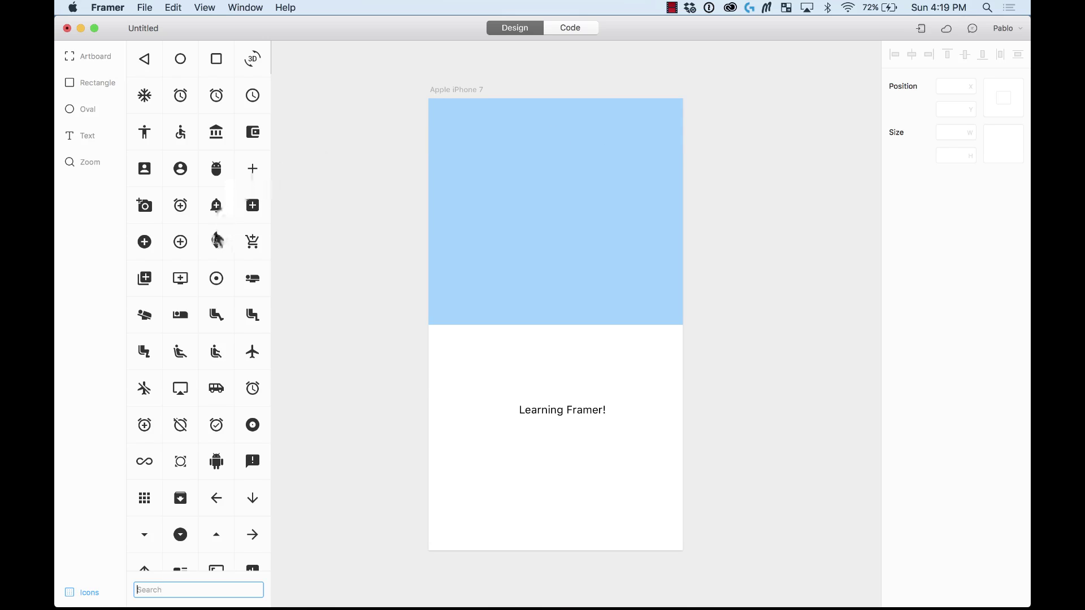
drag(144, 203, 652, 308)
key(super+z)
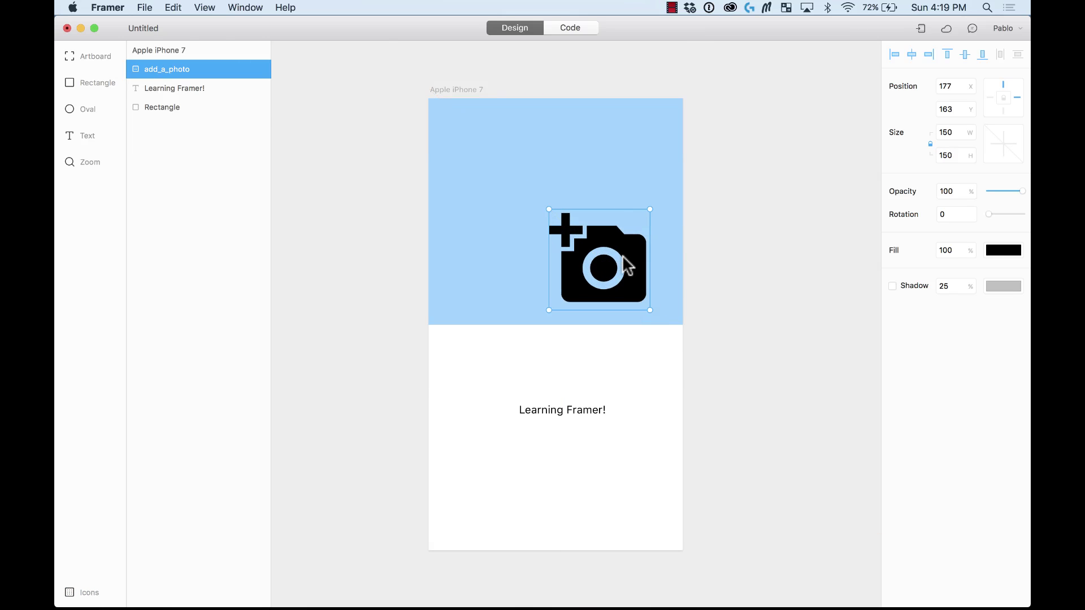
Resize the camera icon to 150×150 and fill it white (#FFFFFF)
drag(627, 263, 583, 218)
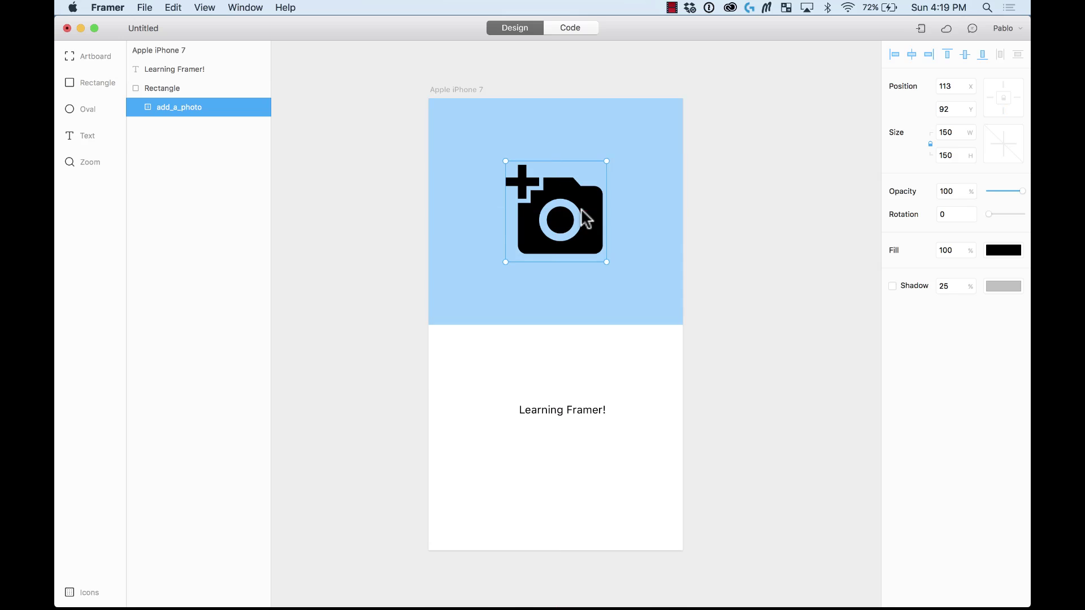
click(1003, 253)
drag(951, 293, 822, 246)
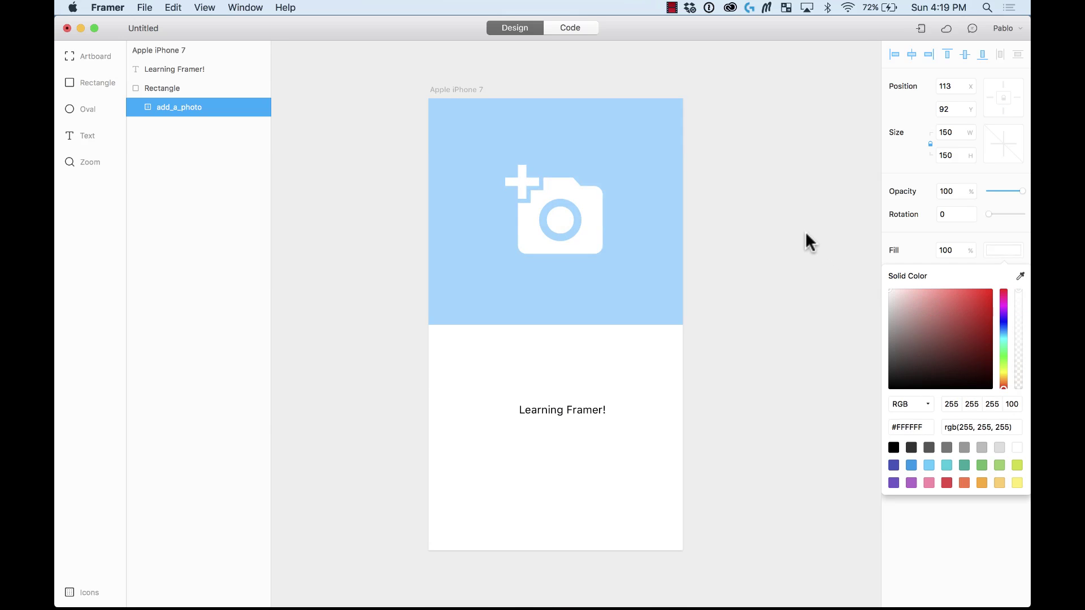
Close the colour picker and inspect the artboard, text, Rectangle and add_a_photo layers
click(805, 232)
click(599, 200)
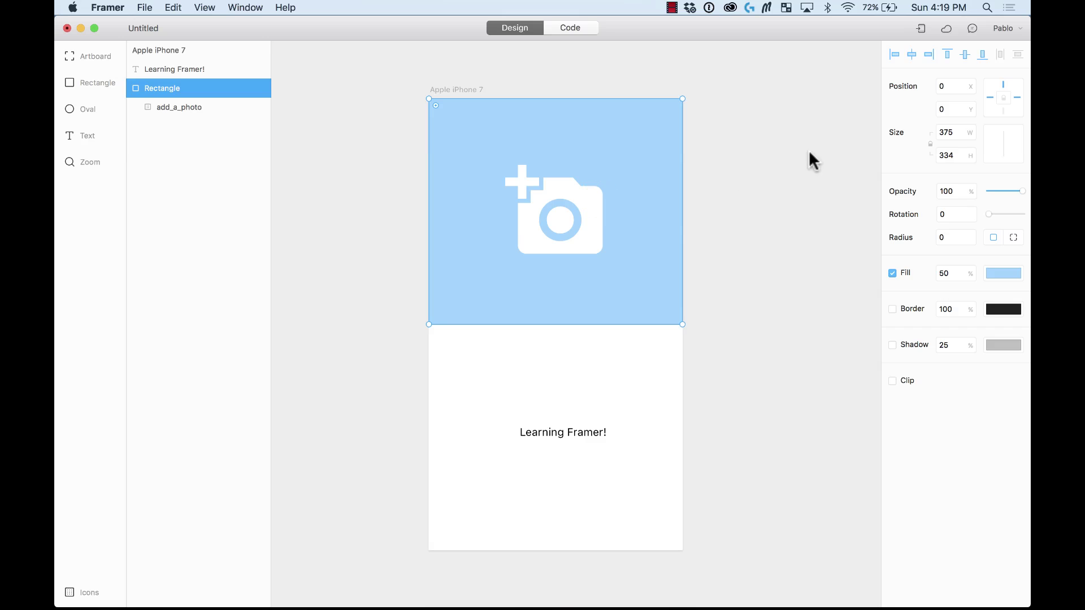
click(727, 146)
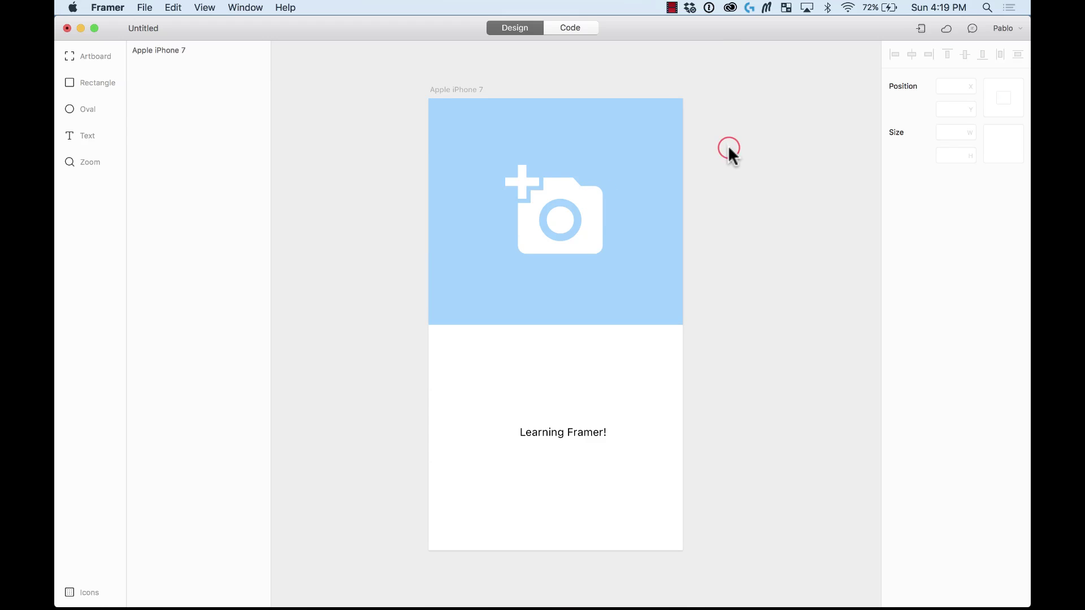
click(455, 91)
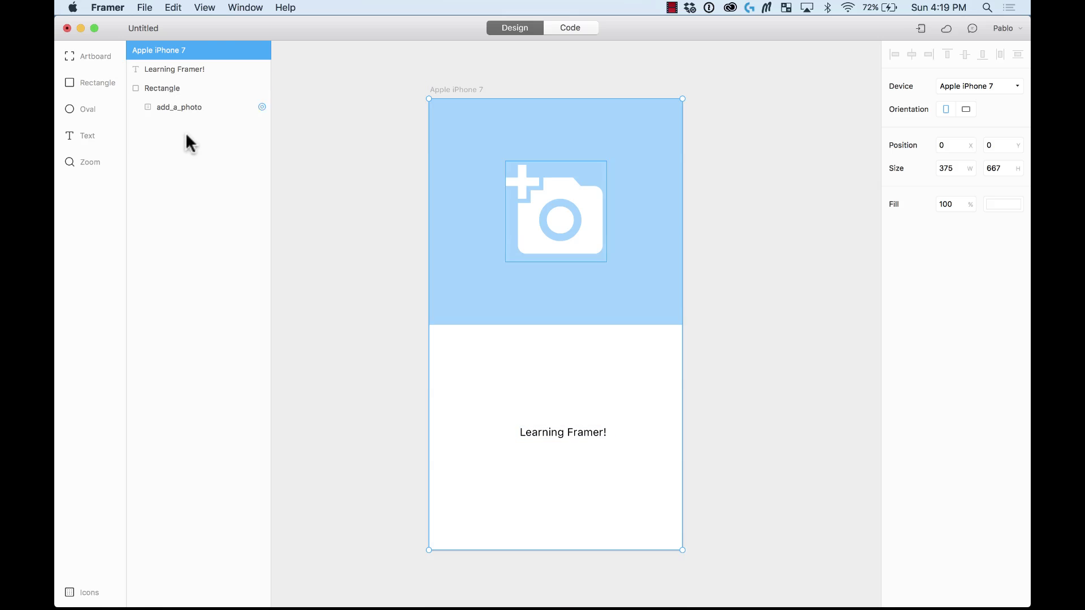
click(201, 70)
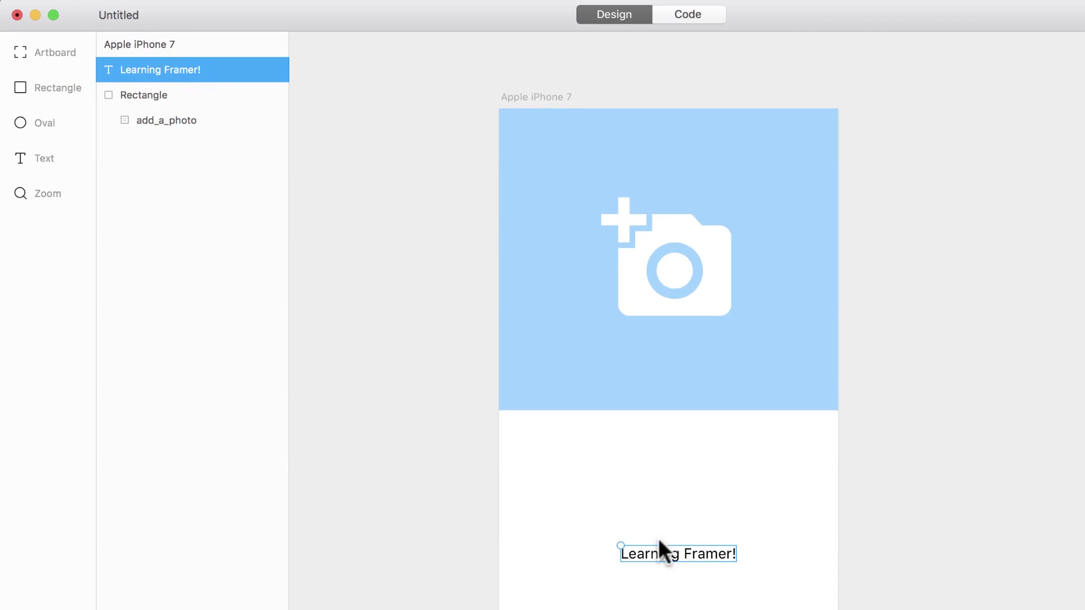
click(143, 96)
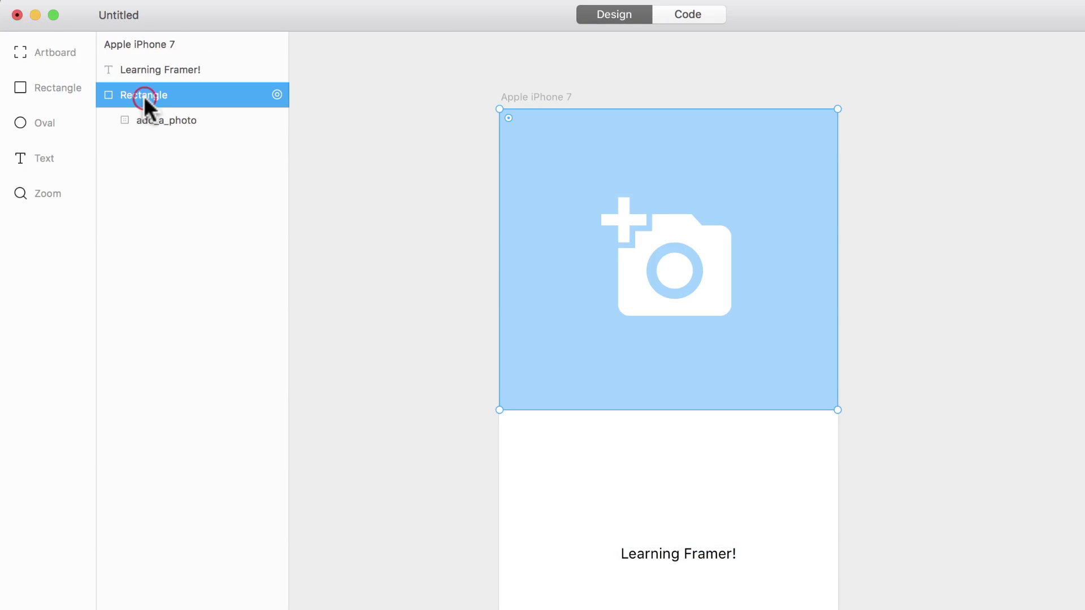
click(170, 120)
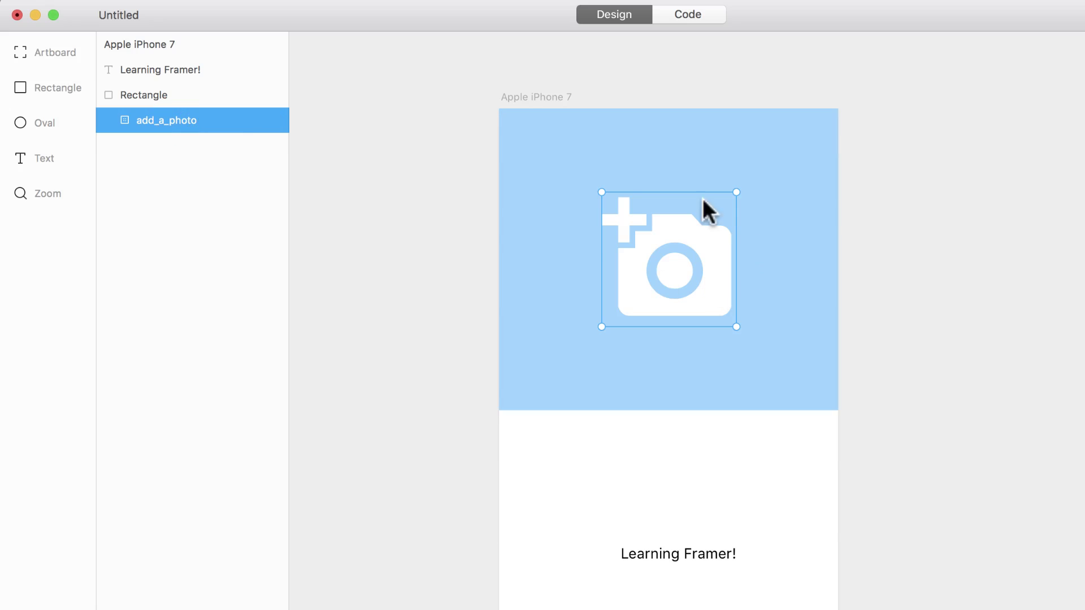
click(149, 94)
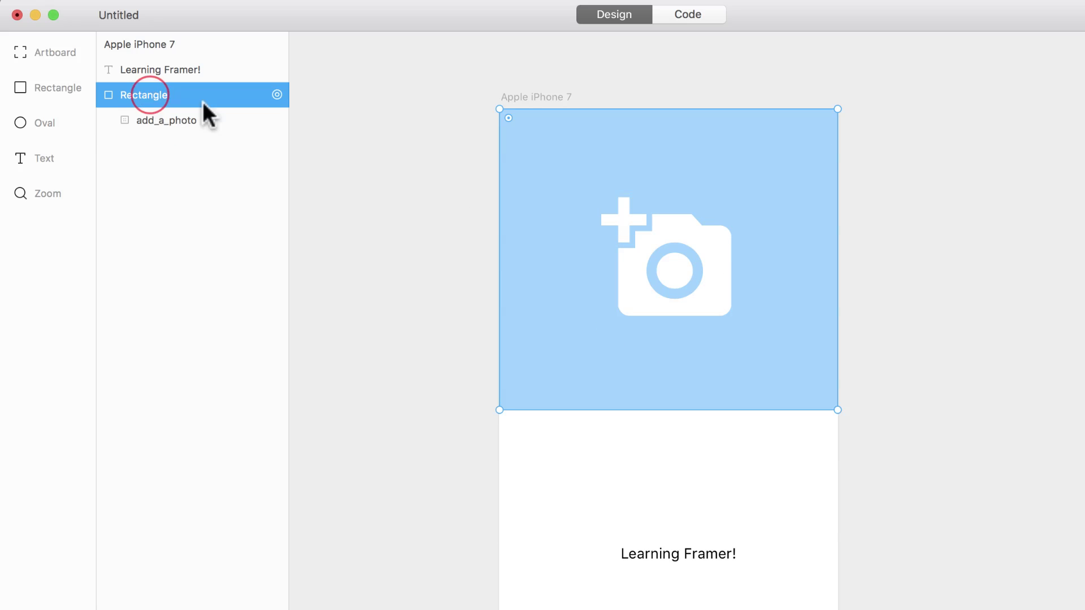
Rename the Rectangle layer to 'Background'
double_click(155, 93)
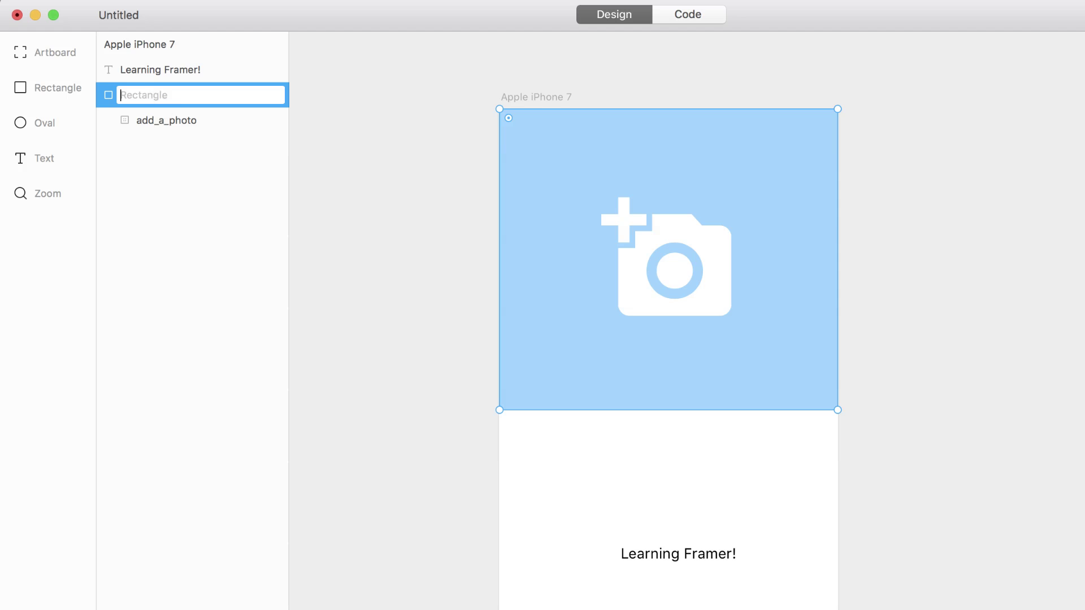
text(Background)
key(Return)
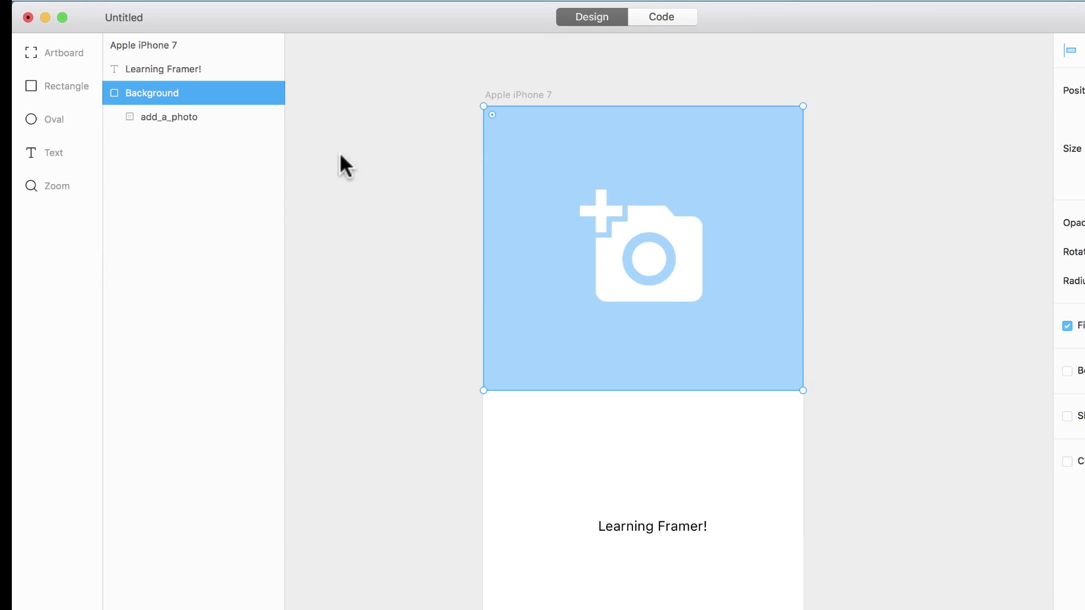
click(929, 97)
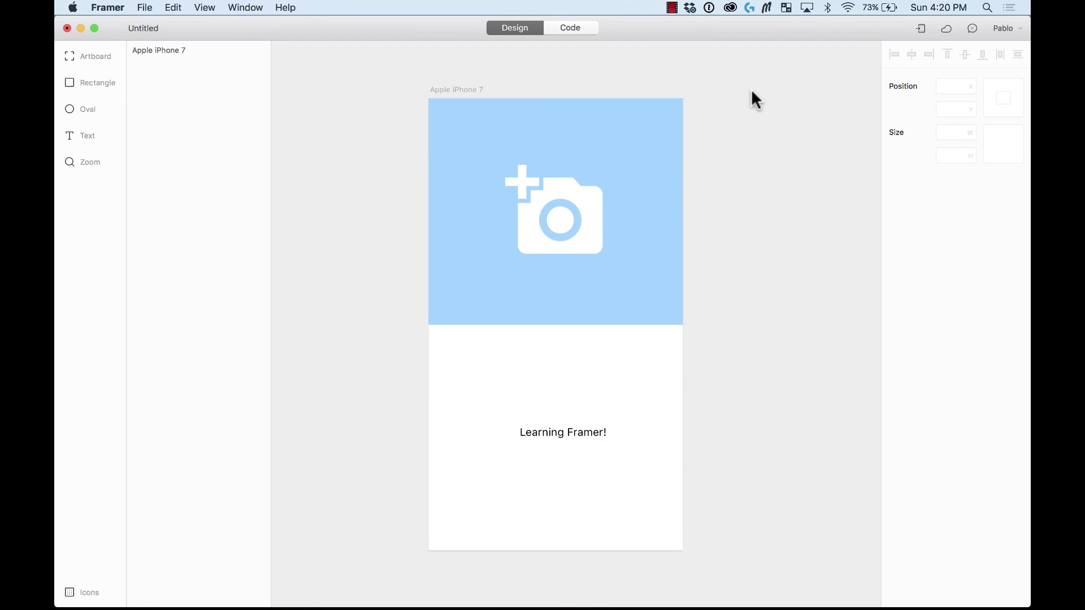